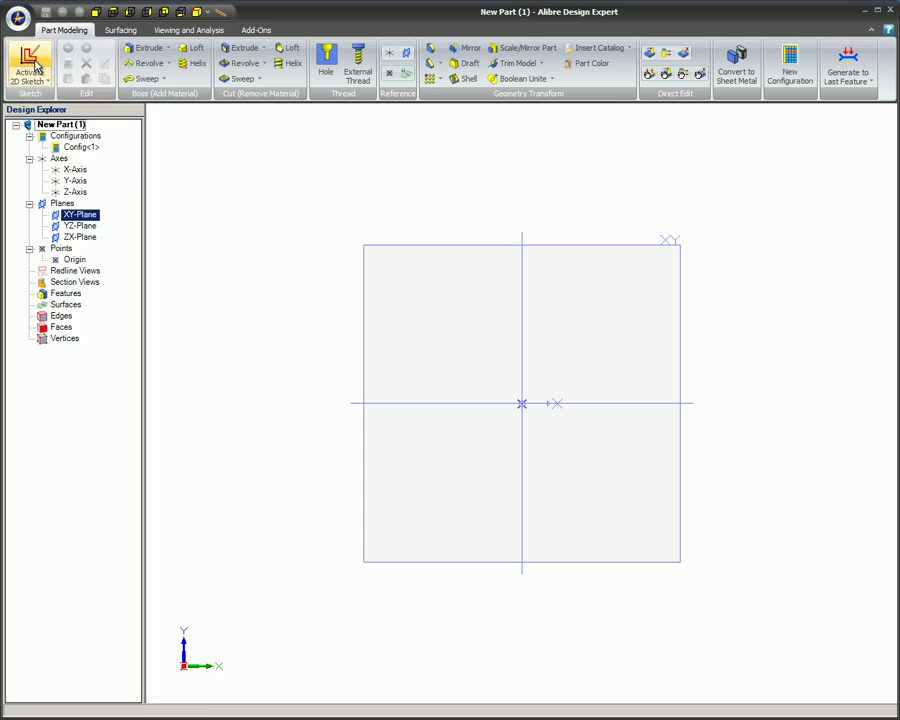
Step: Start a 2D sketch on the XY-Plane and open the Rectangle Shape tool
{"action": "left_click", "coordinate": [377, 251]}
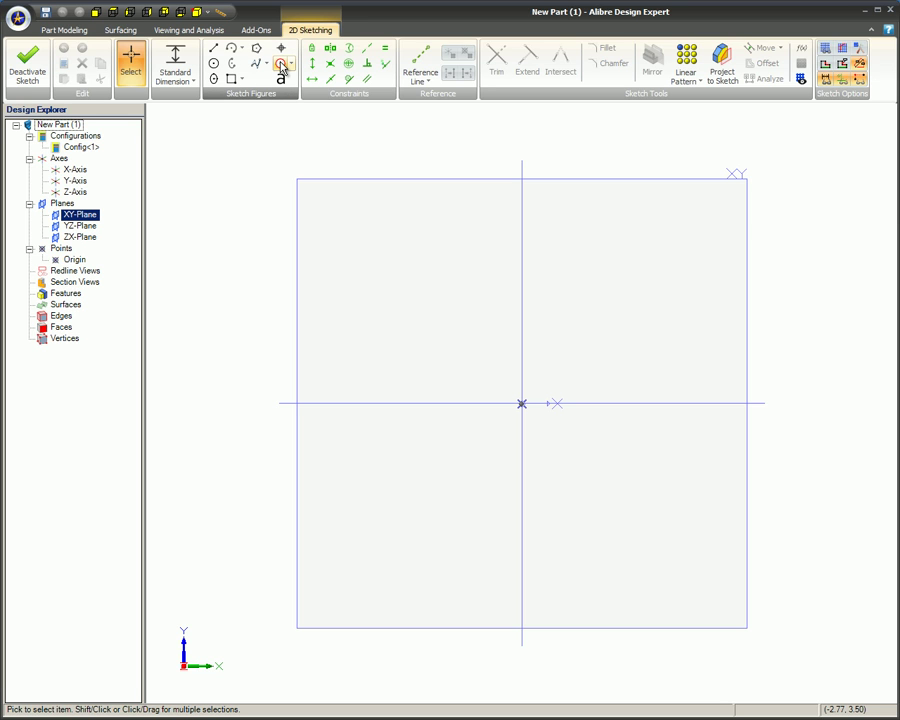
{"action": "left_click", "coordinate": [291, 66]}
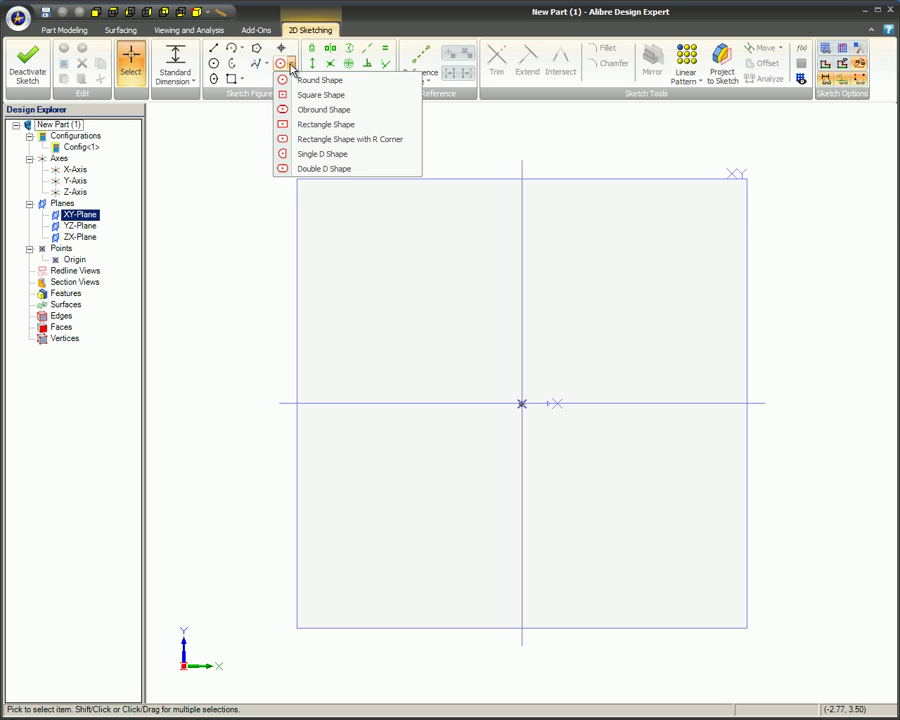
{"action": "left_click", "coordinate": [372, 126]}
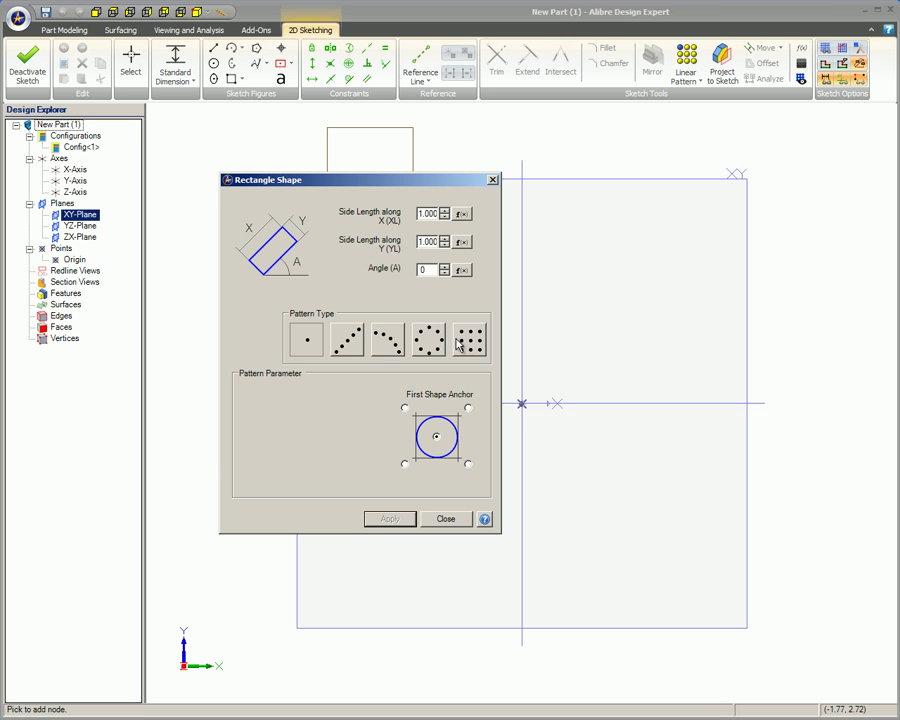
Step: Set up a linear pattern of 4 rectangles with a pitch of 1.500 and a pattern angle of 45 degrees
{"action": "left_click", "coordinate": [350, 348]}
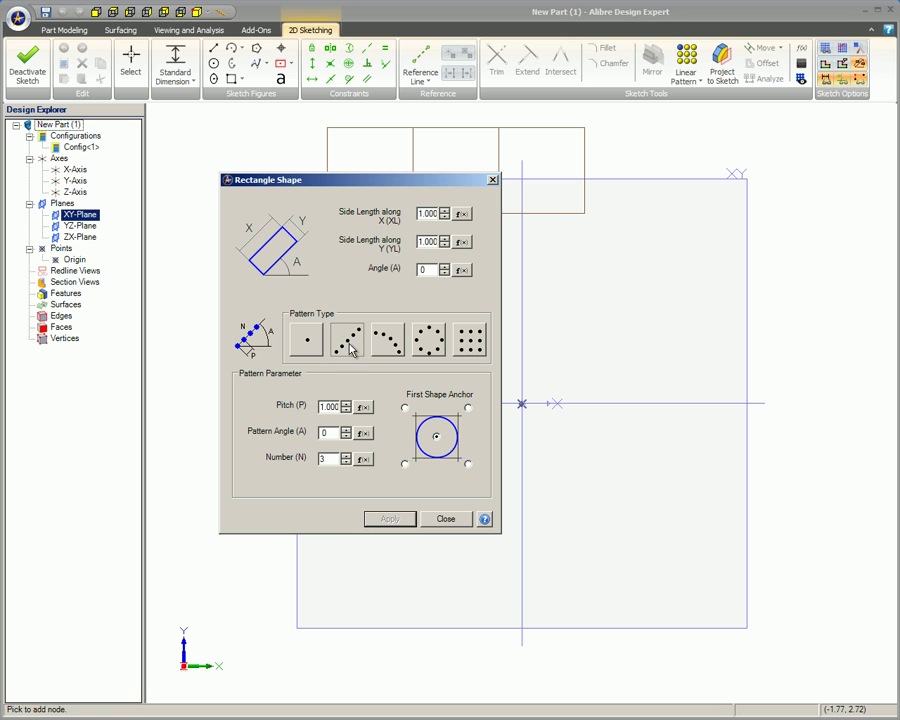
{"action": "left_click", "coordinate": [346, 404]}
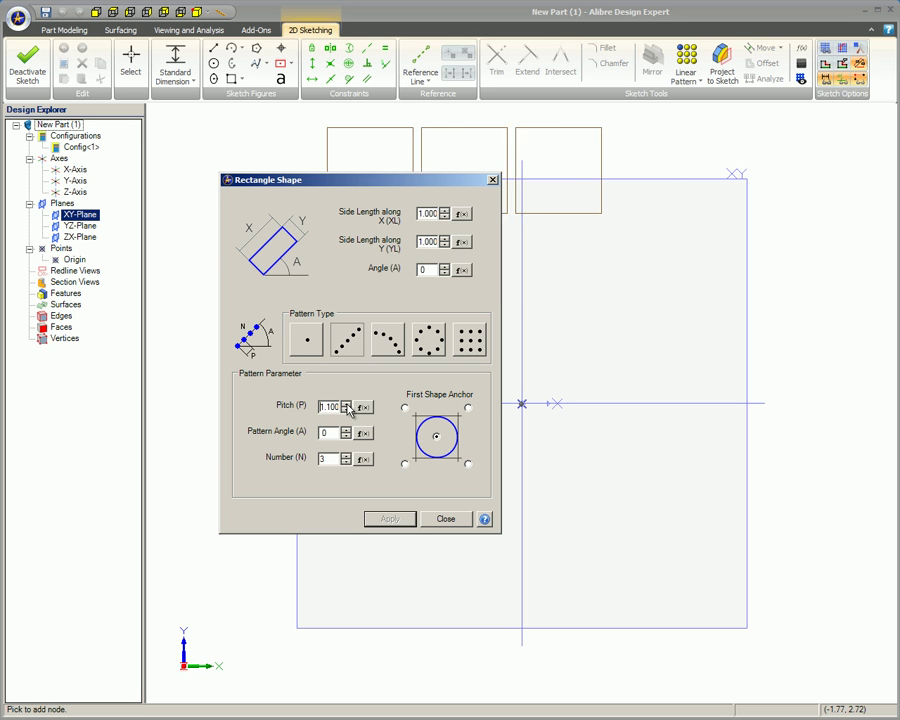
{"action": "left_click", "coordinate": [346, 404]}
{"action": "left_click", "coordinate": [346, 404]}
{"action": "left_click", "coordinate": [346, 404]}
{"action": "left_click", "coordinate": [346, 404]}
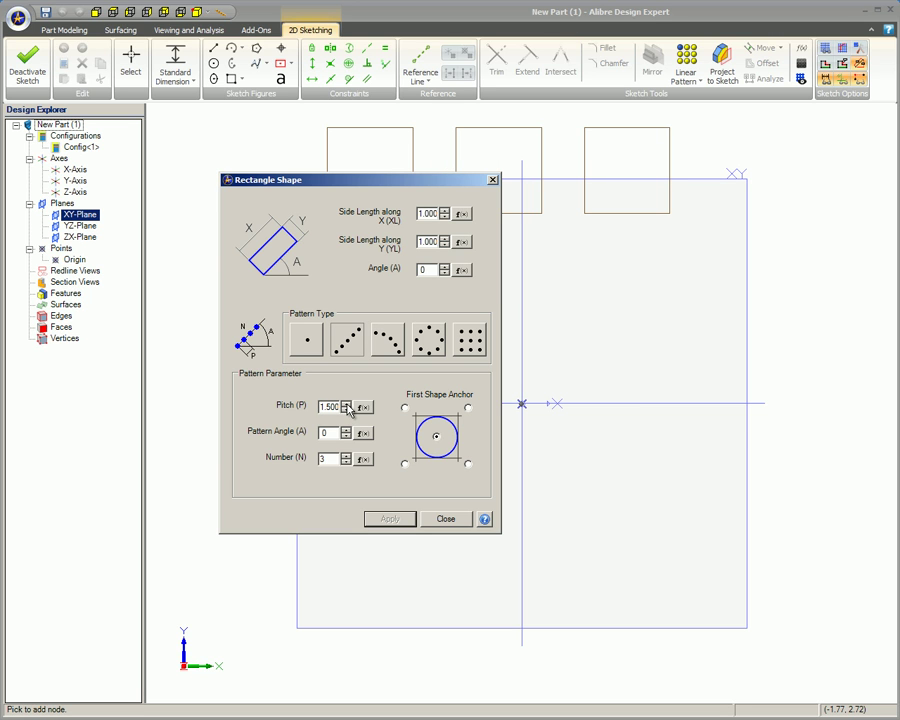
{"action": "left_click", "coordinate": [346, 430]}
{"action": "left_click", "coordinate": [346, 430]}
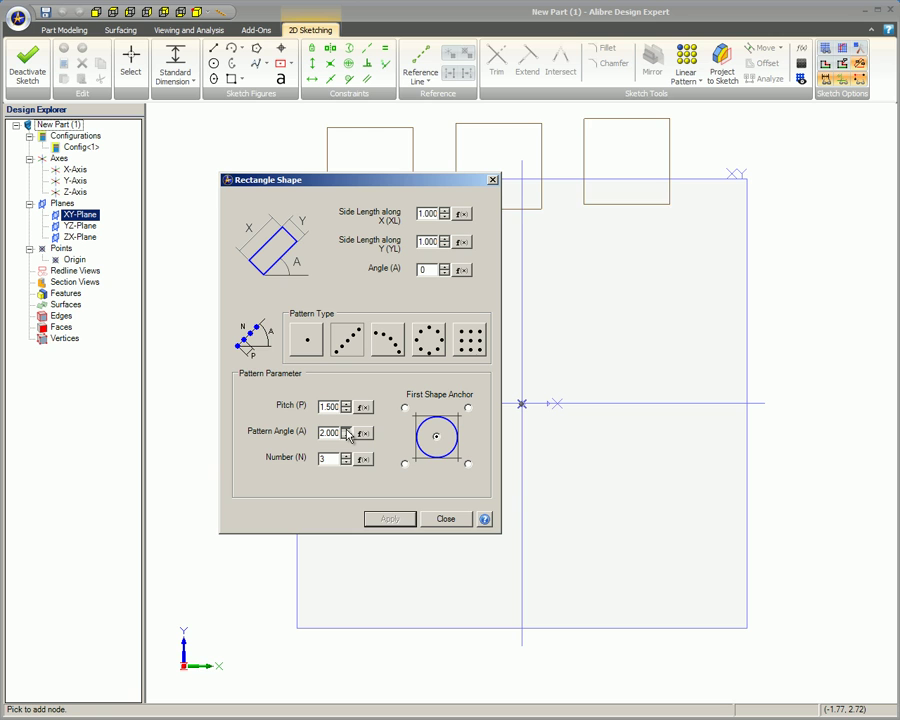
{"action": "left_click_drag", "start_coordinate": [346, 430], "coordinate": [346, 430]}
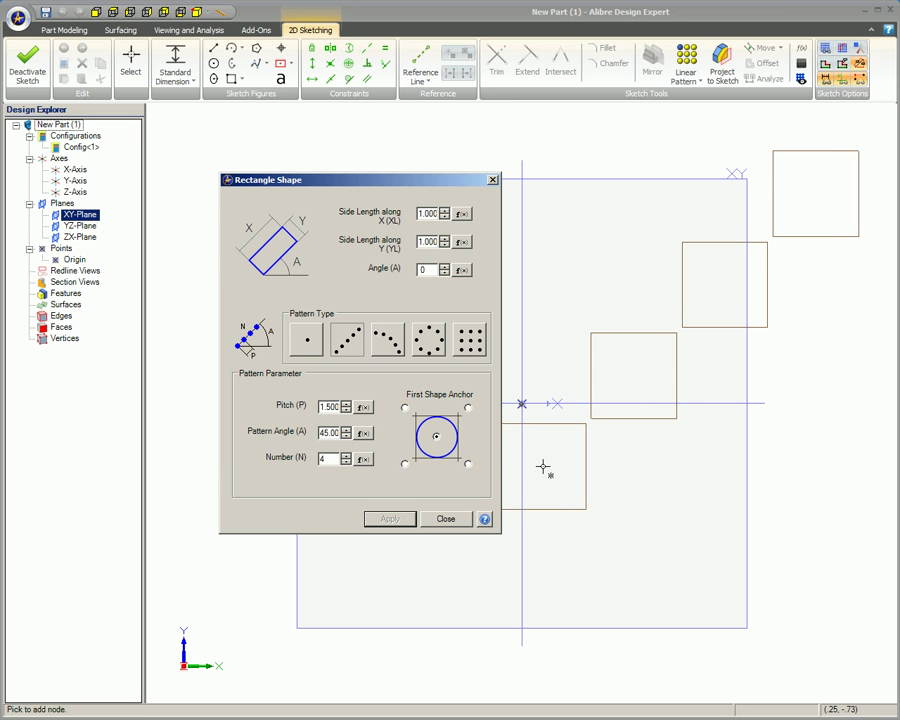
Step: Try the lower-left and upper-right corners as the first shape anchor and return to the centre anchor
{"action": "left_click", "coordinate": [410, 464]}
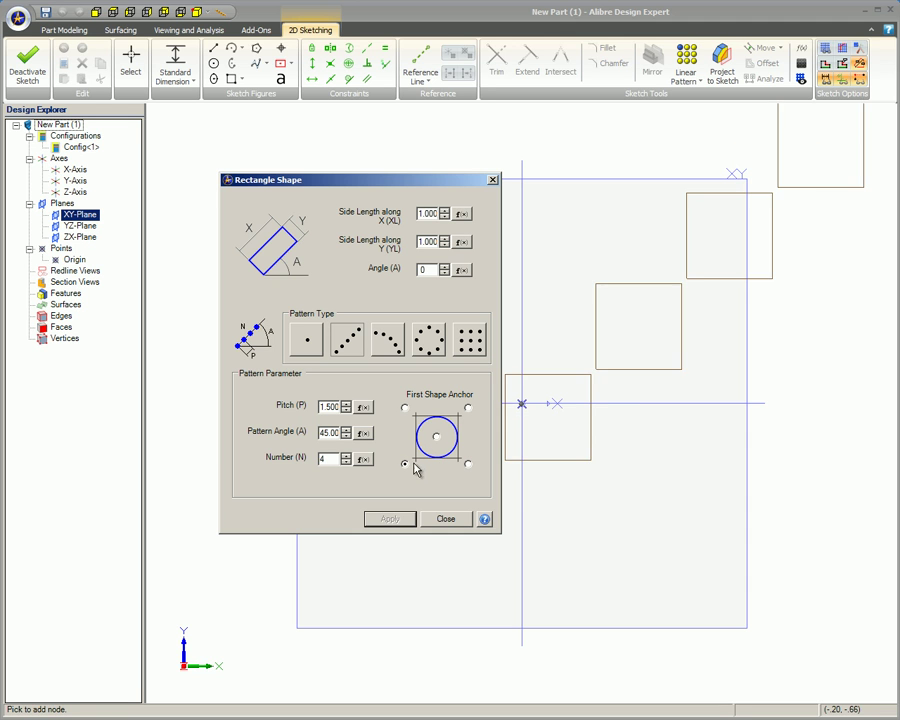
{"action": "left_click", "coordinate": [468, 408]}
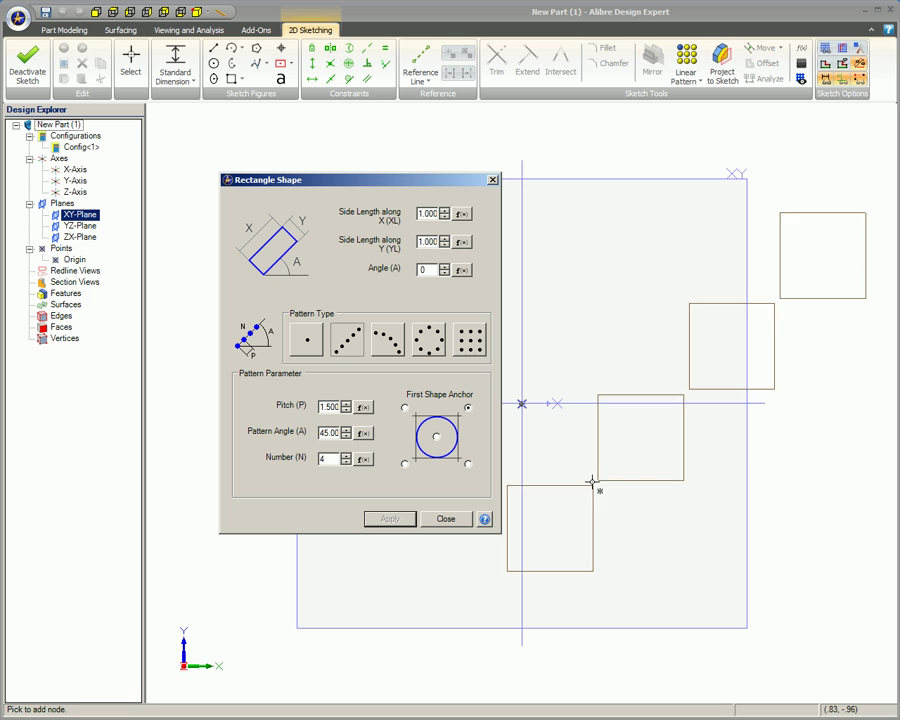
{"action": "left_click", "coordinate": [437, 441]}
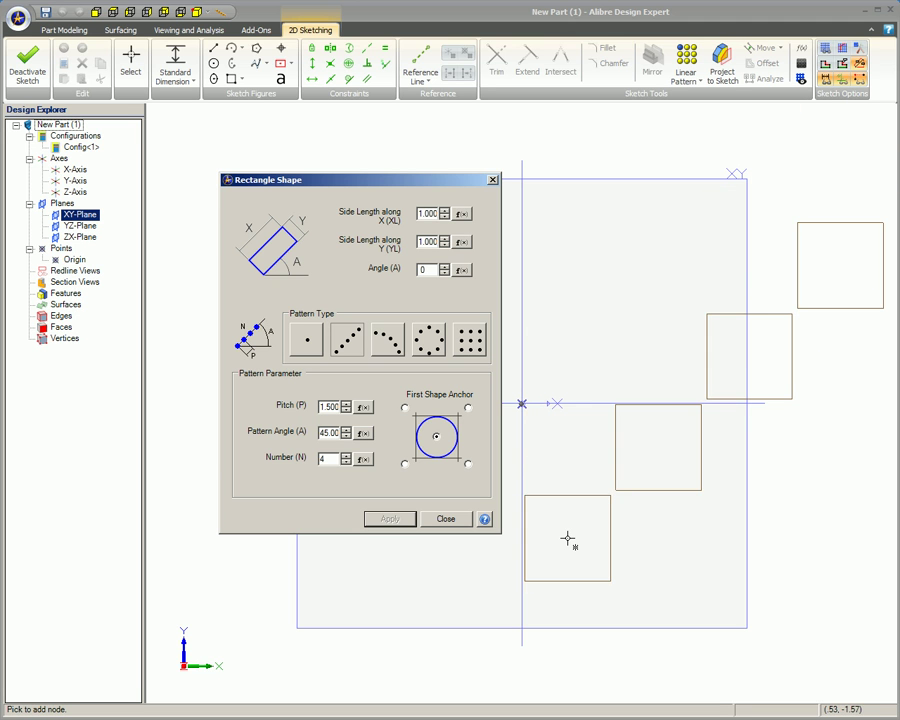
Step: Place the linear rectangle pattern with its first shape centred at about (0.53, -1.57), apply it, and close the shape settings
{"action": "left_click", "coordinate": [568, 538]}
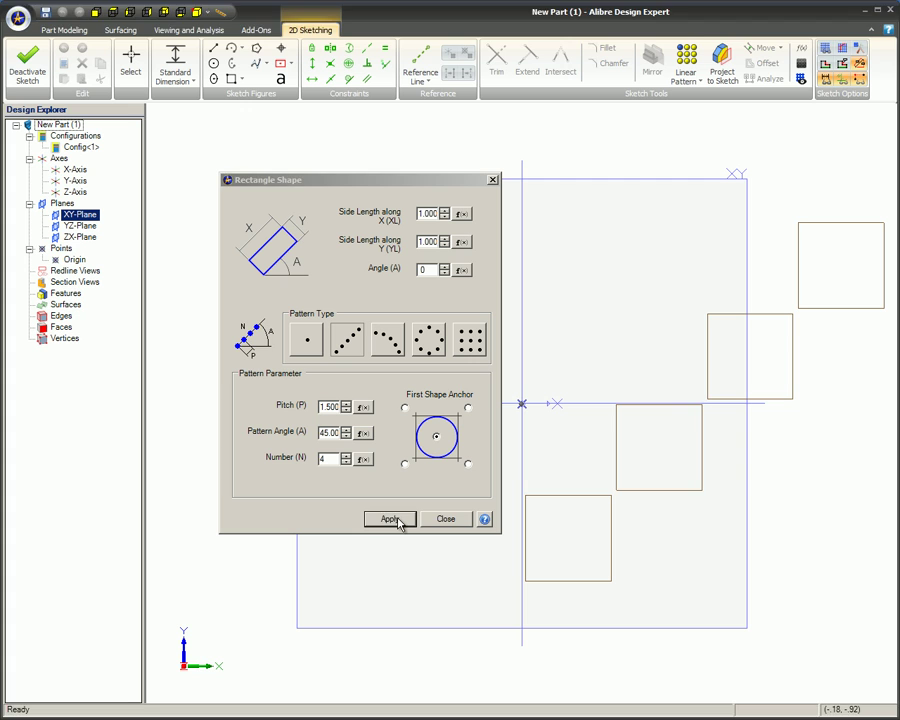
{"action": "left_click", "coordinate": [399, 519]}
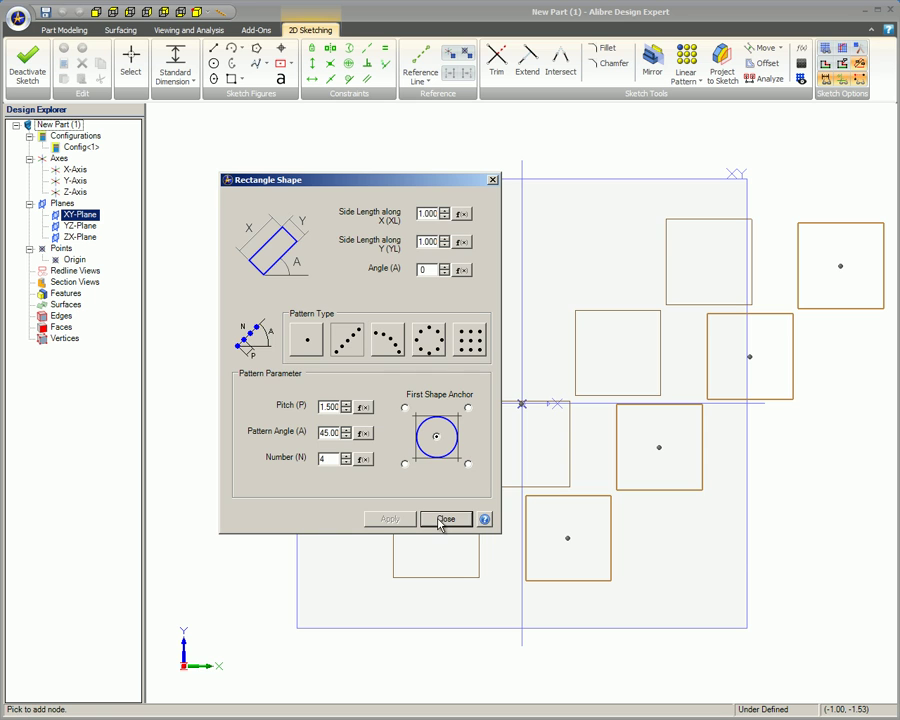
{"action": "left_click", "coordinate": [443, 519]}
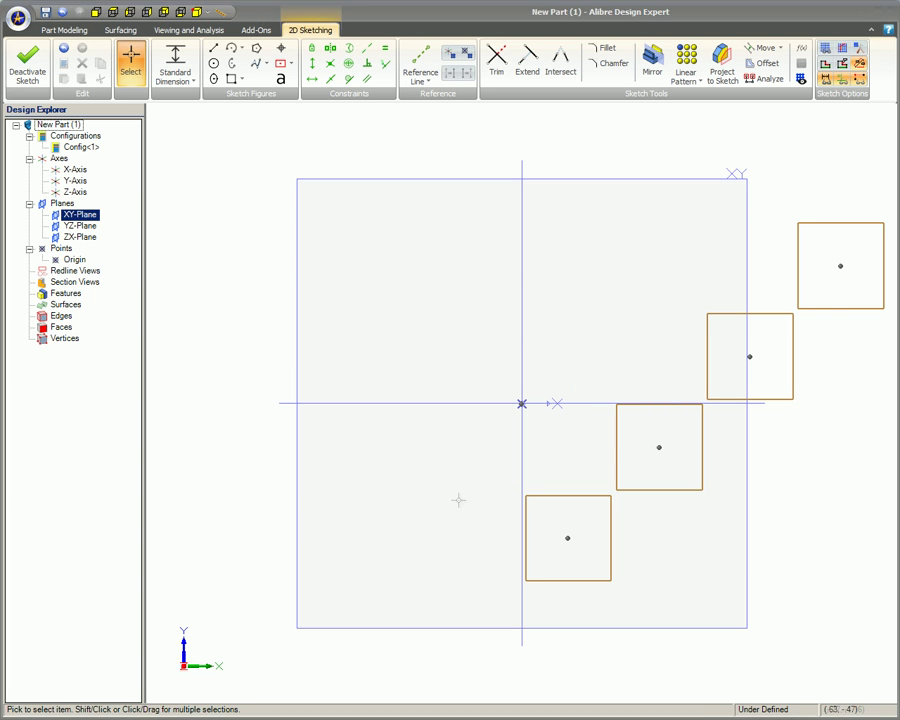
Step: Open the rectangle pattern's settings from one of its sides and cancel the edit
{"action": "left_click", "coordinate": [616, 437]}
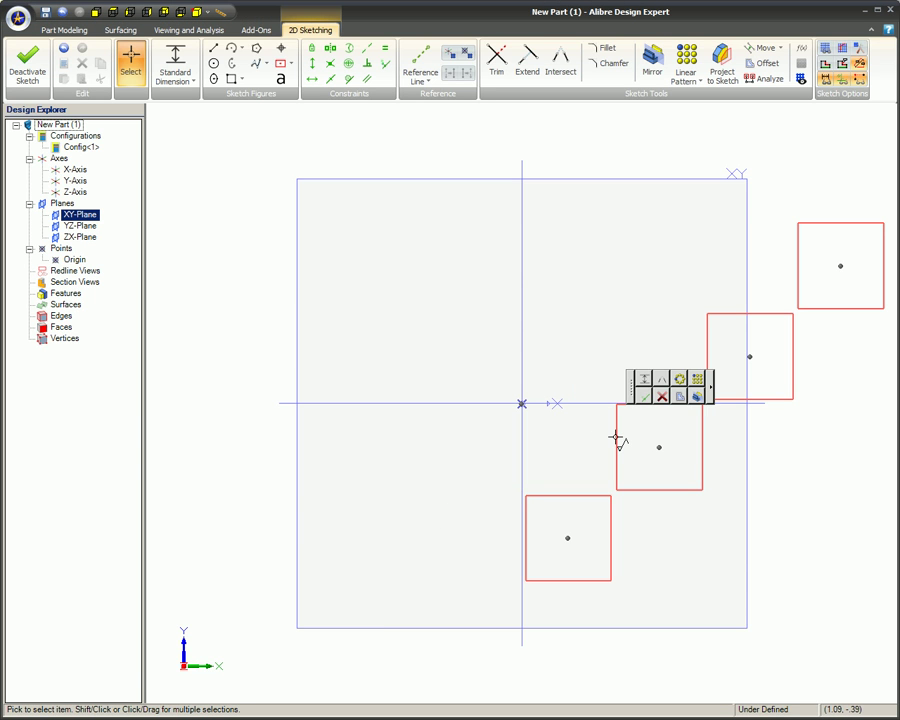
{"action": "double_click", "coordinate": [616, 437]}
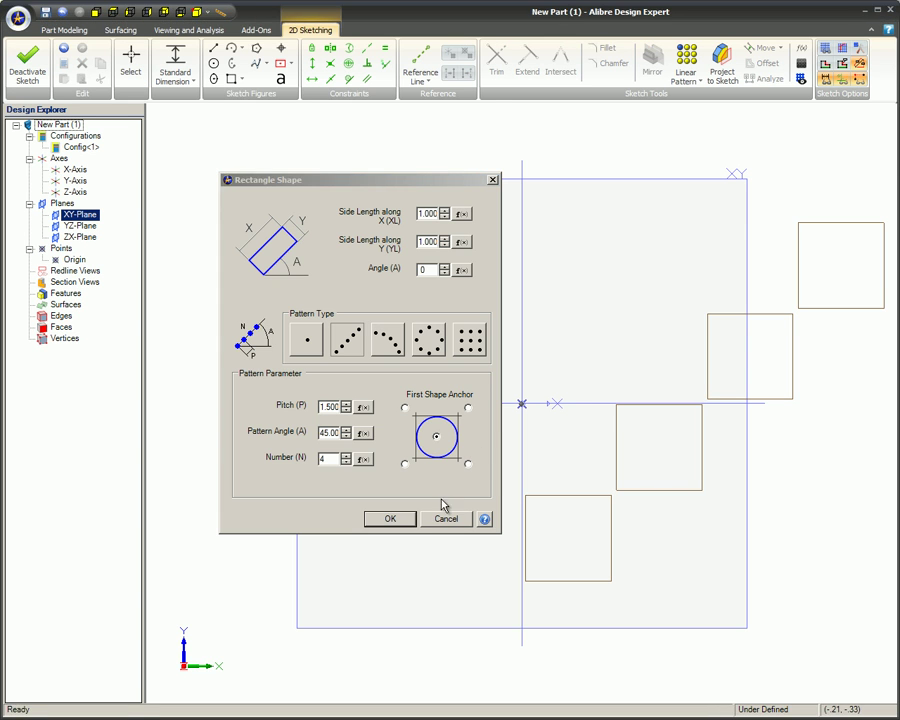
{"action": "left_click", "coordinate": [446, 518]}
Step: Reopen the rectangle pattern for editing and choose the arc-shaped pattern type
{"action": "left_click", "coordinate": [545, 497]}
{"action": "right_click", "coordinate": [547, 502]}
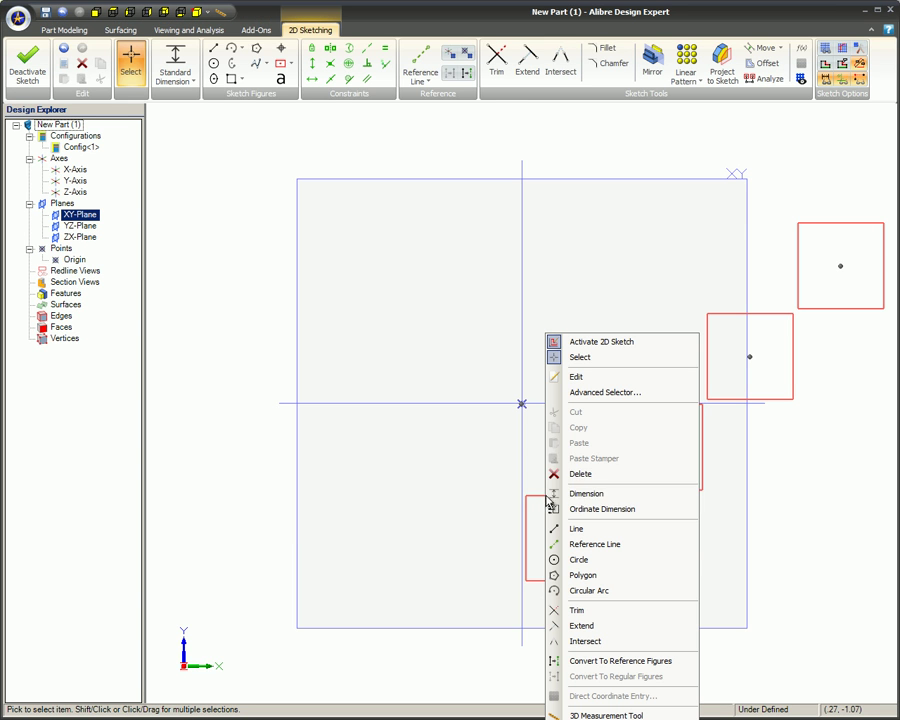
{"action": "left_click", "coordinate": [588, 377]}
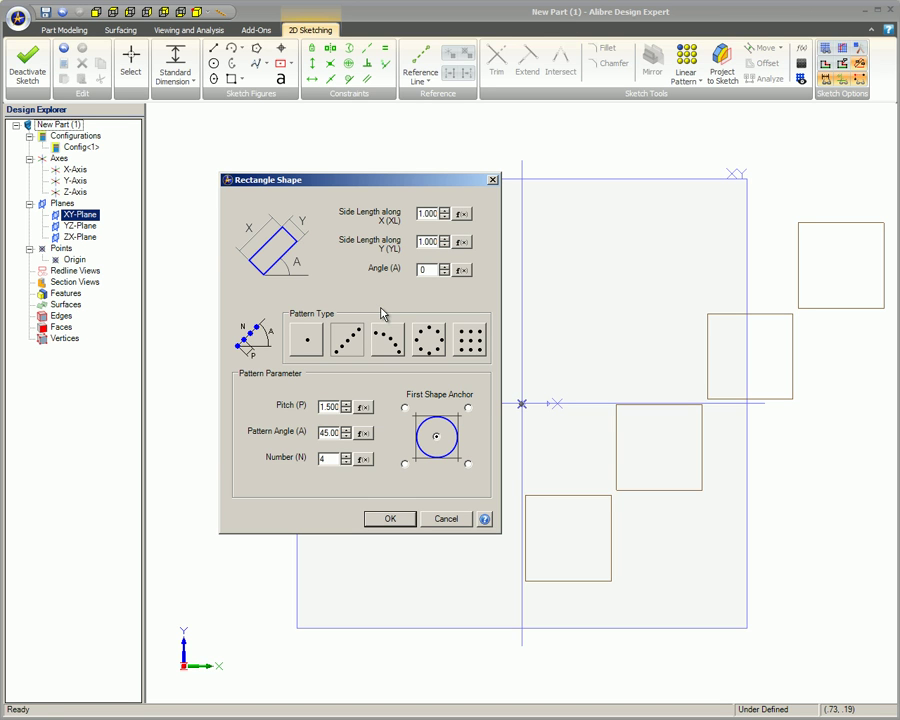
{"action": "left_click", "coordinate": [383, 341]}
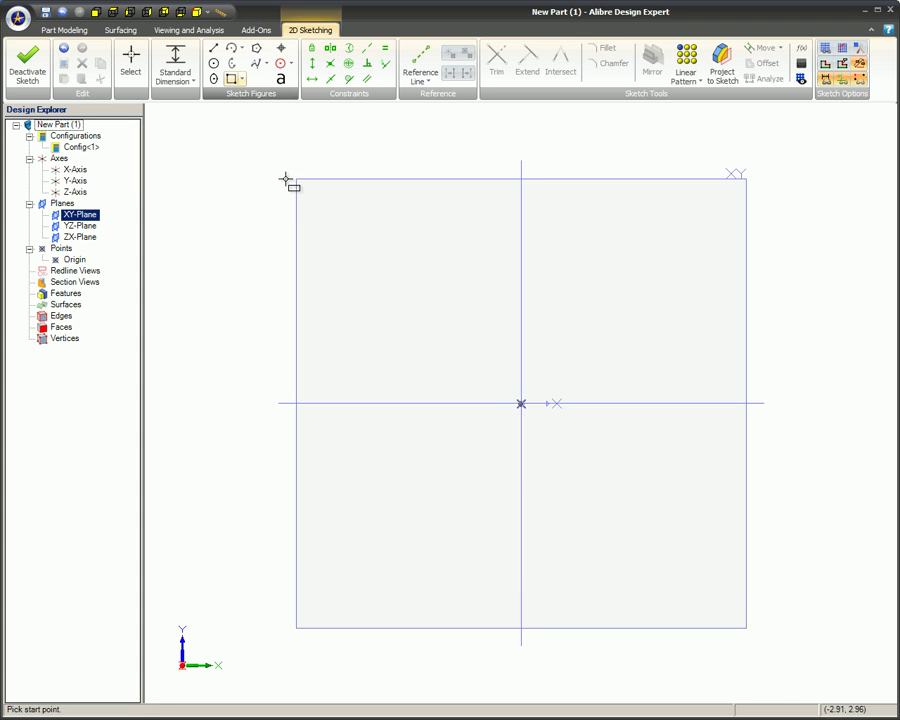
Step: Sketch a rectangle about 3.1 inches wide and 3.5 inches high around the origin
{"action": "left_click", "coordinate": [400, 269]}
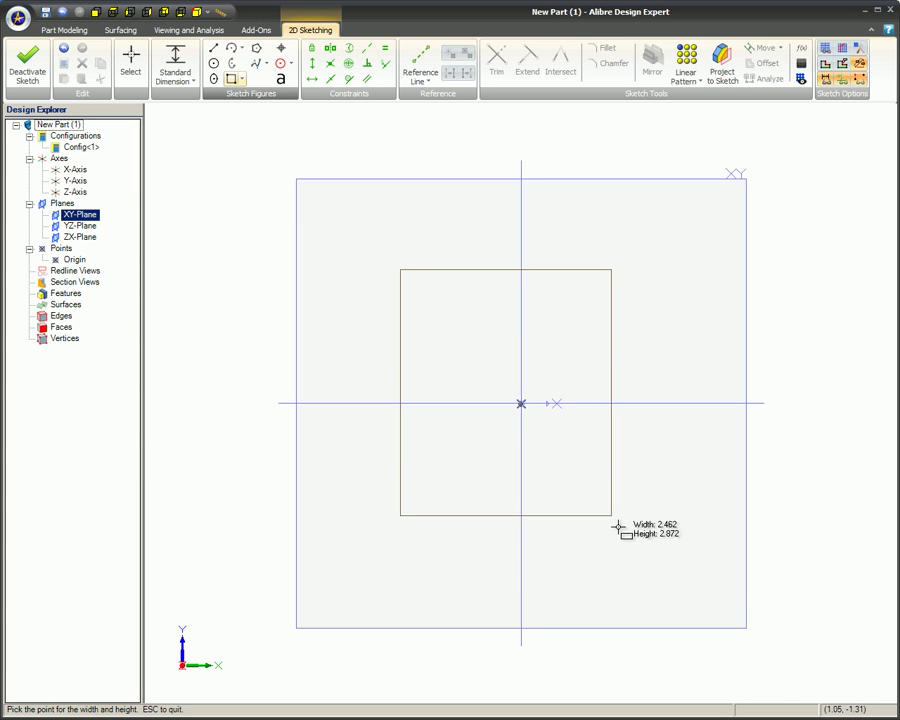
{"action": "left_click", "coordinate": [666, 569]}
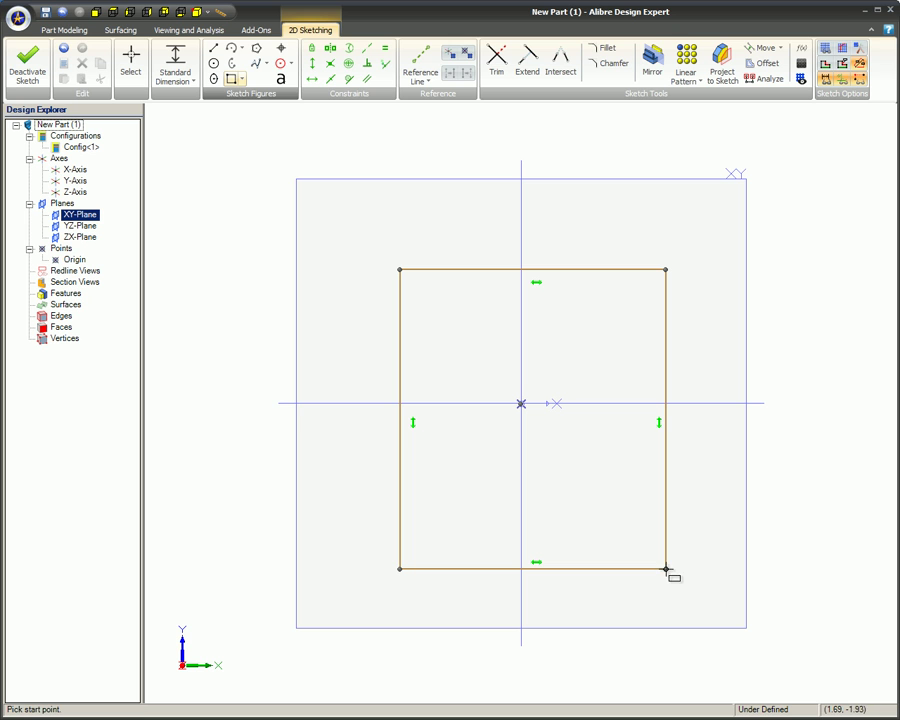
Step: Place a circular pattern of 8 round shapes, diameter .500 and pattern radius 1.000, near the middle of the rectangle
{"action": "left_click", "coordinate": [281, 63]}
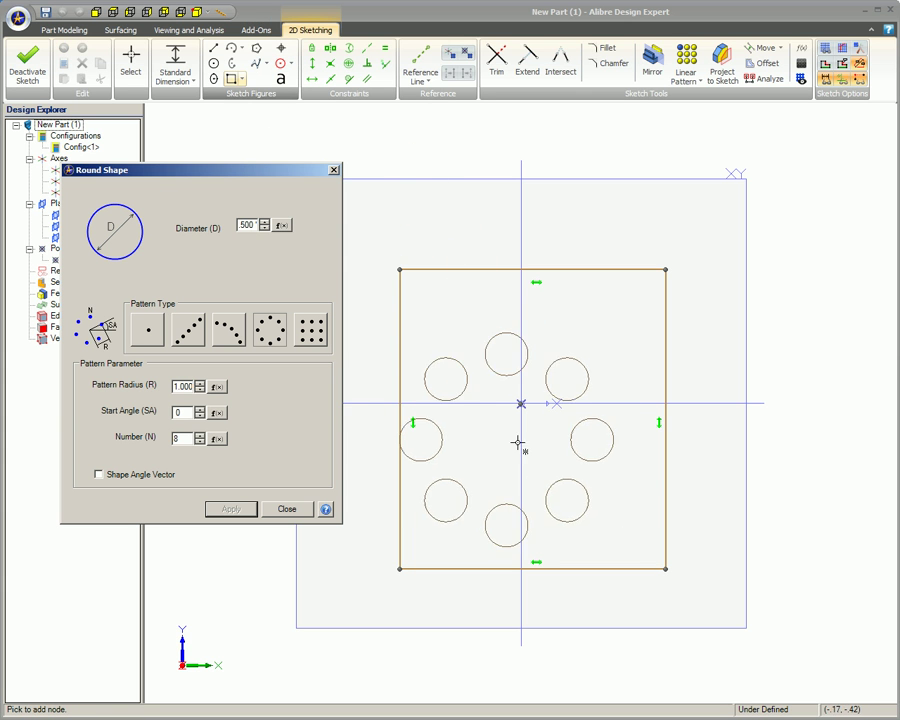
{"action": "left_click", "coordinate": [521, 404]}
{"action": "left_click", "coordinate": [230, 509]}
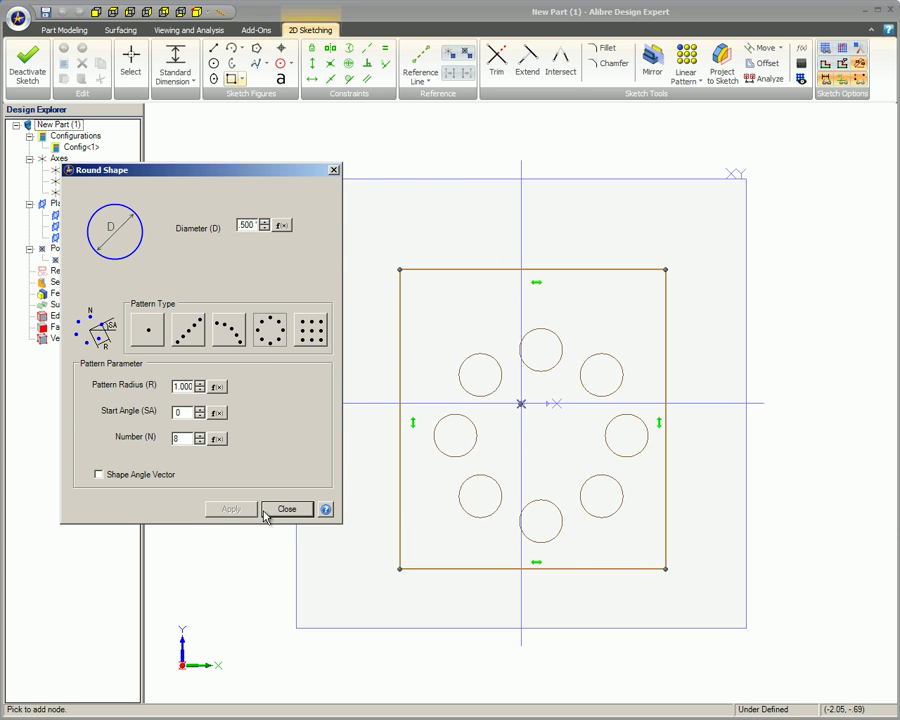
{"action": "left_click", "coordinate": [286, 509]}
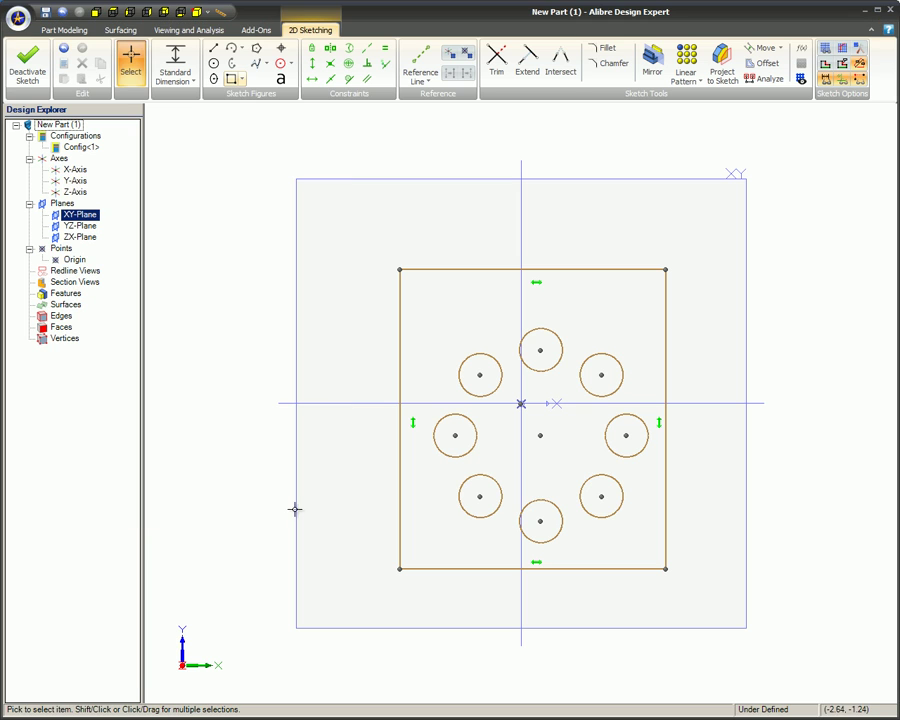
Step: Dimension the rectangle's height on its left side and its width above the top edge
{"action": "left_click", "coordinate": [173, 55]}
{"action": "left_click", "coordinate": [400, 315]}
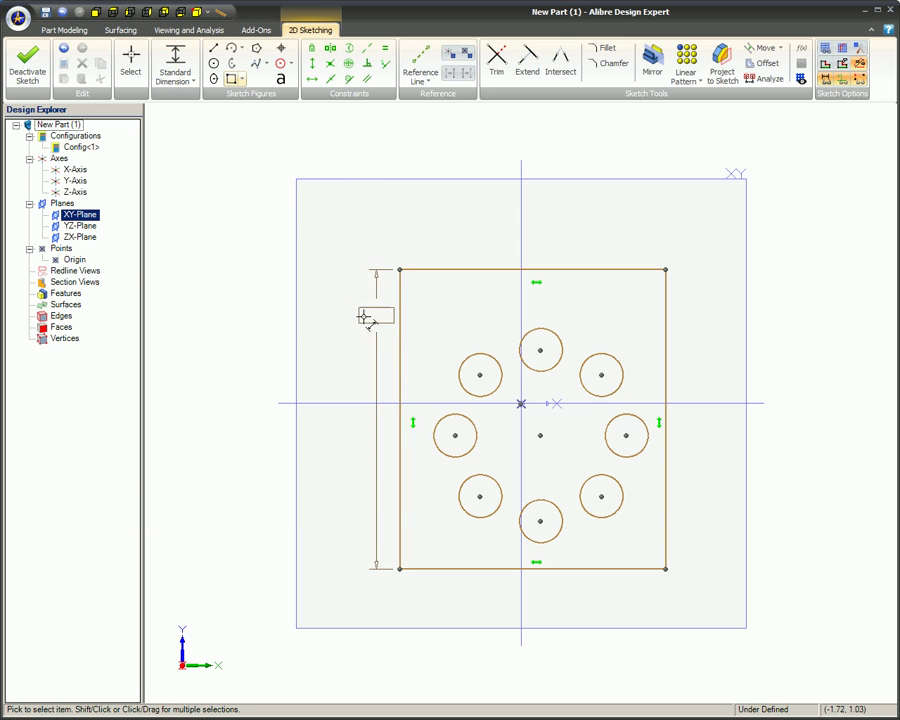
{"action": "left_click", "coordinate": [336, 348]}
{"action": "left_click", "coordinate": [361, 347]}
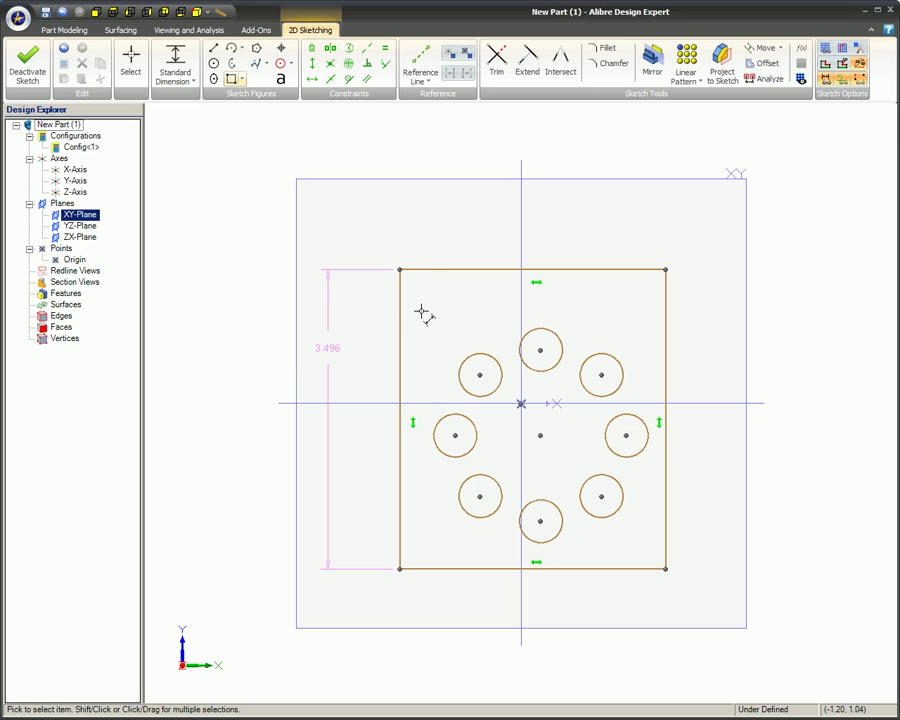
{"action": "left_click", "coordinate": [450, 268]}
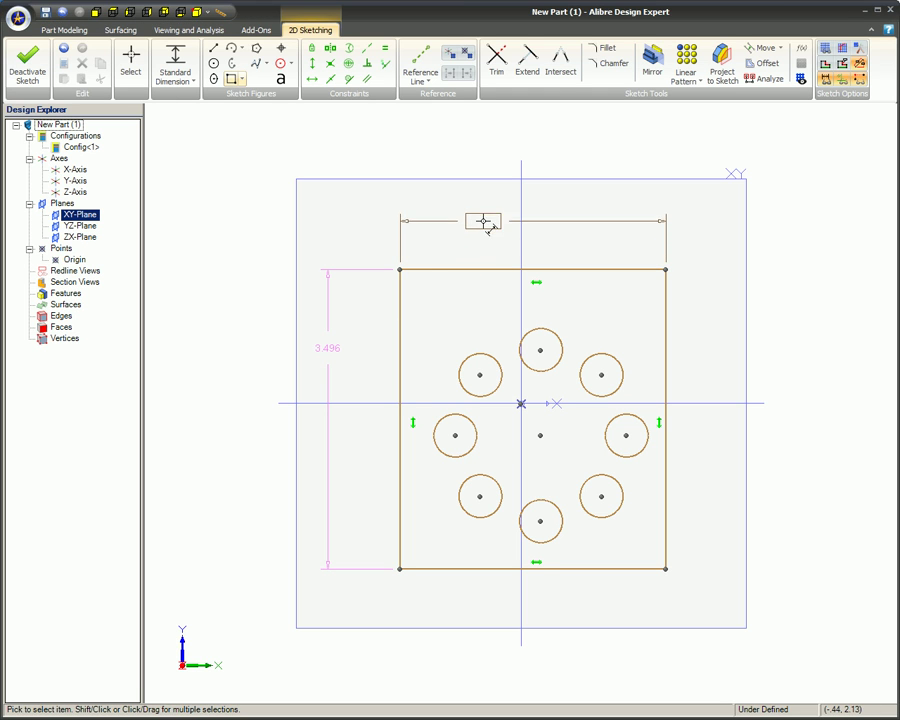
{"action": "left_click", "coordinate": [486, 222]}
{"action": "left_click", "coordinate": [516, 221]}
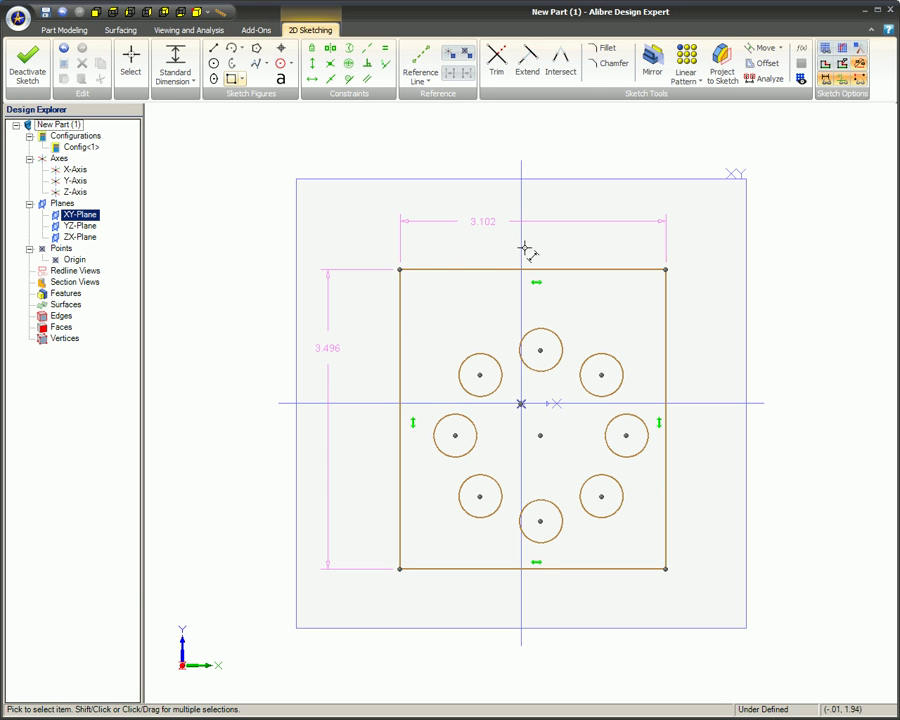
Step: Dimension the horizontal distance from the circular pattern's centre to the rectangle's right edge and set it with the equation D4/2
{"action": "left_click", "coordinate": [665, 350]}
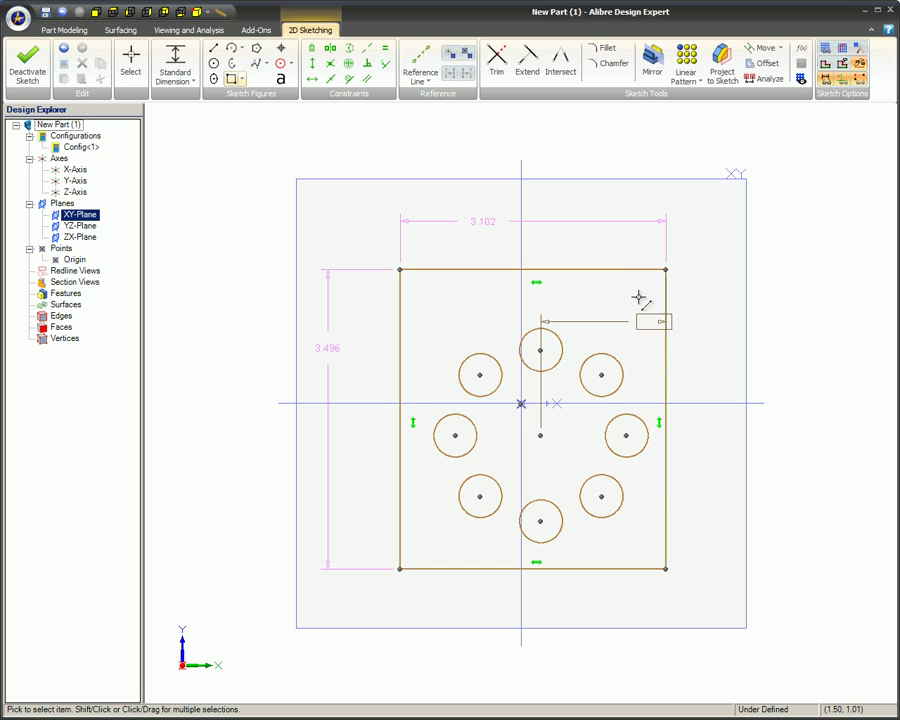
{"action": "left_click", "coordinate": [622, 247]}
{"action": "left_click", "coordinate": [631, 244]}
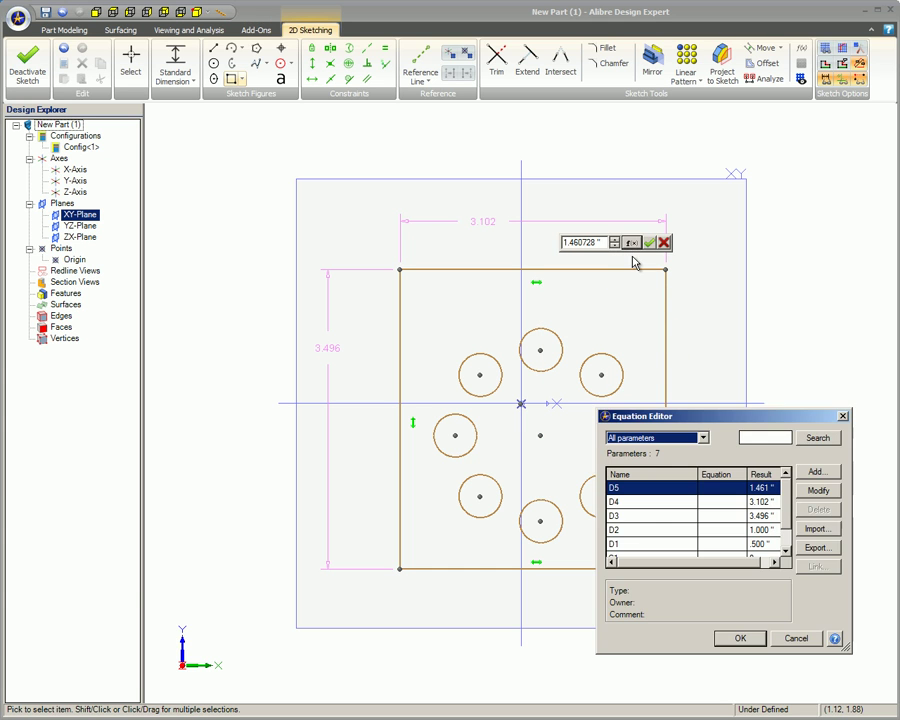
{"action": "left_click", "coordinate": [710, 488]}
{"action": "type", "text": "D"}
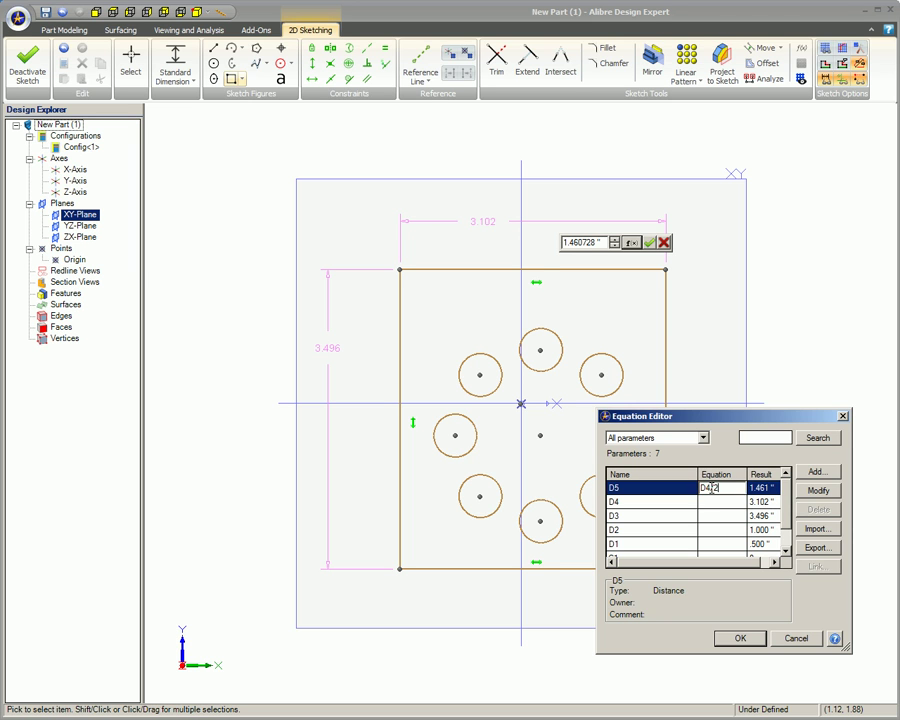
{"action": "type", "text": "4/2"}
{"action": "key", "text": "Return"}
{"action": "left_click", "coordinate": [740, 638]}
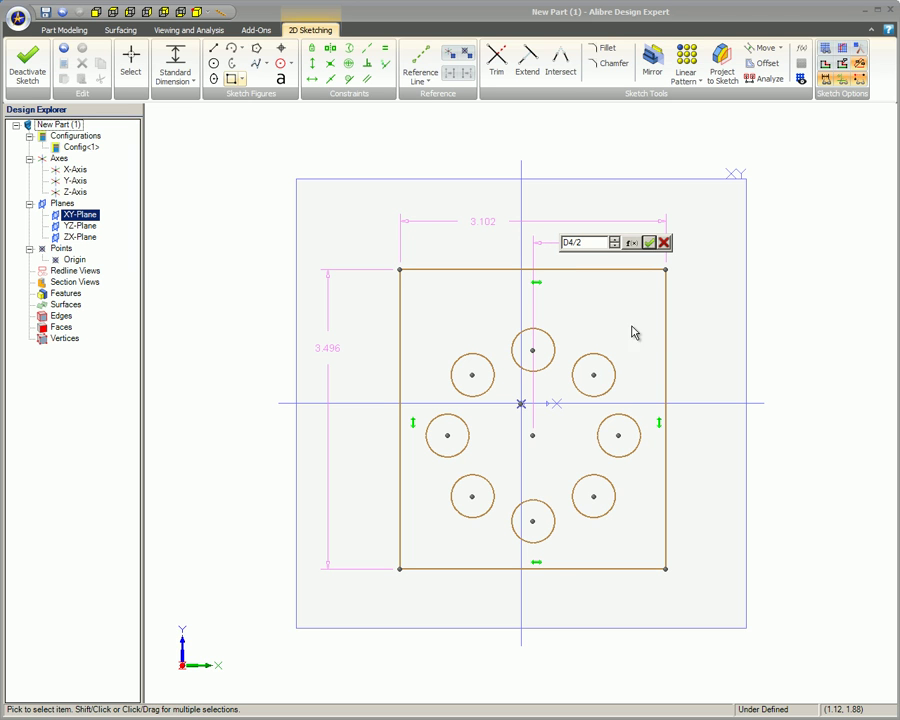
{"action": "left_click", "coordinate": [648, 243]}
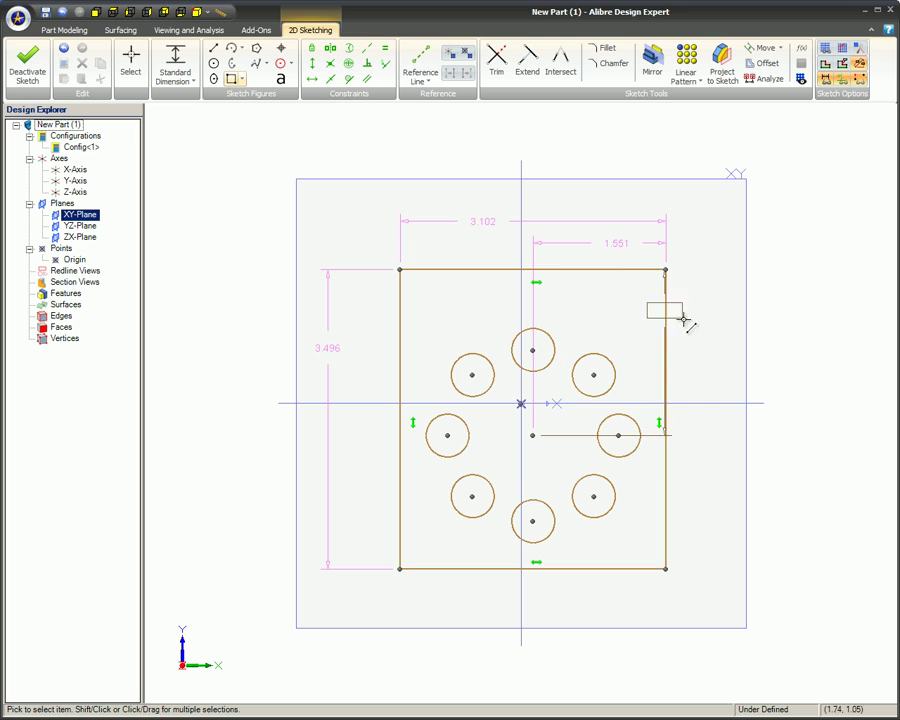
Step: Dimension the vertical distance from the circular pattern's centre to the rectangle's top edge and set it with the equation D3/2
{"action": "left_click", "coordinate": [684, 319]}
{"action": "left_click", "coordinate": [740, 328]}
{"action": "left_click", "coordinate": [711, 487]}
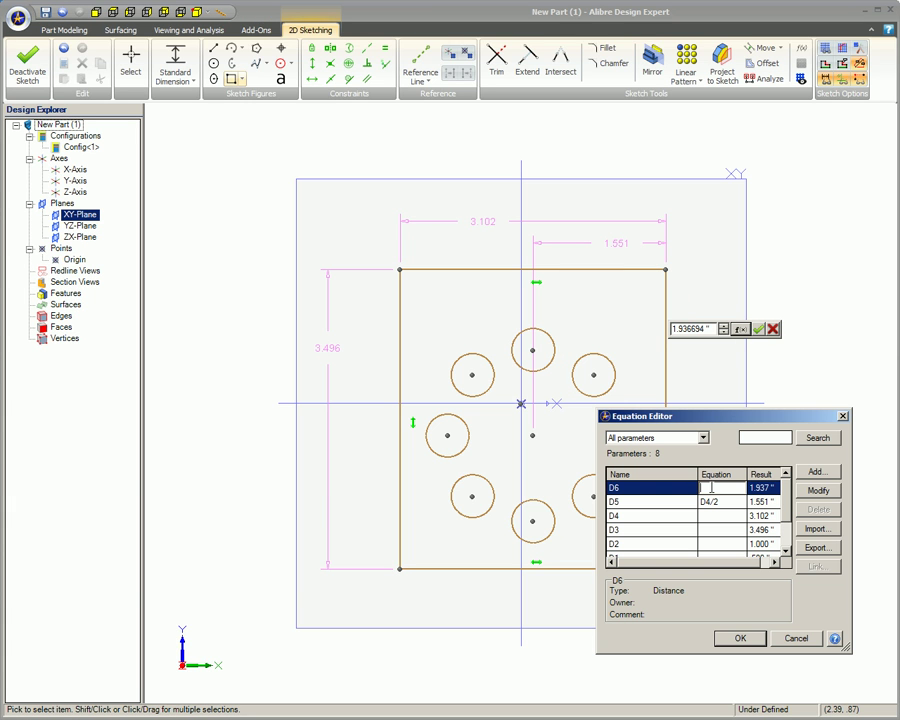
{"action": "key", "text": "Return"}
{"action": "left_click", "coordinate": [740, 638]}
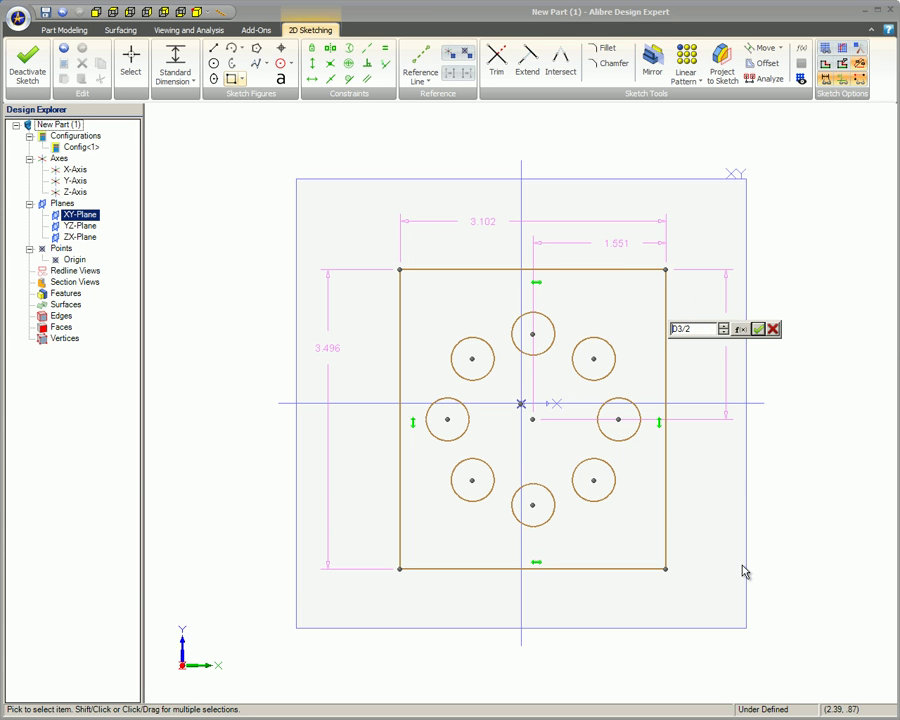
{"action": "left_click", "coordinate": [758, 329]}
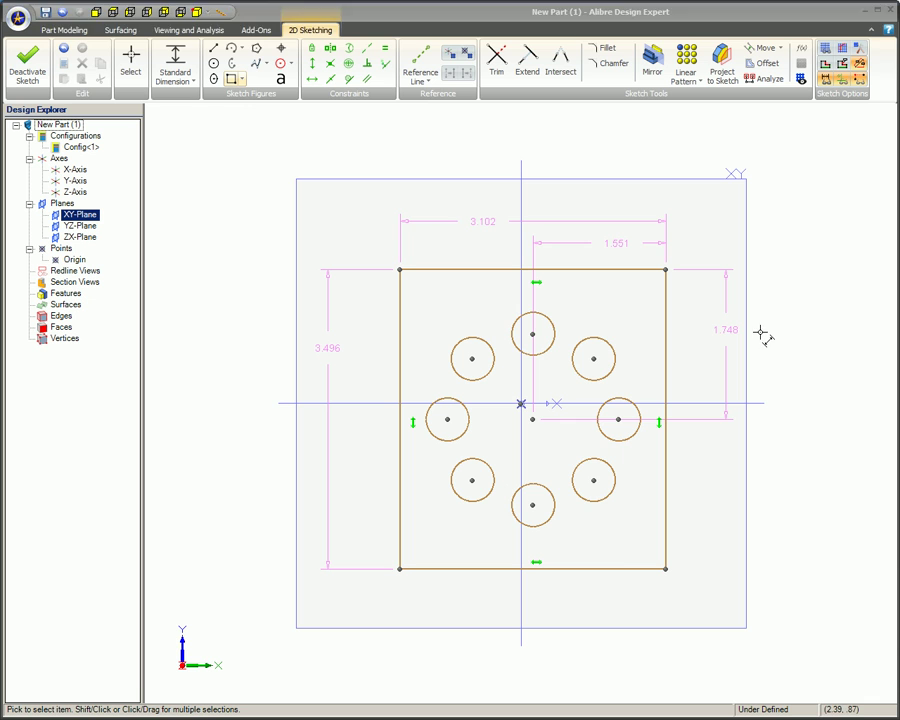
Step: Set the rectangle's overall width to 3 inches and its overall height to 4 inches
{"action": "right_click", "coordinate": [486, 221]}
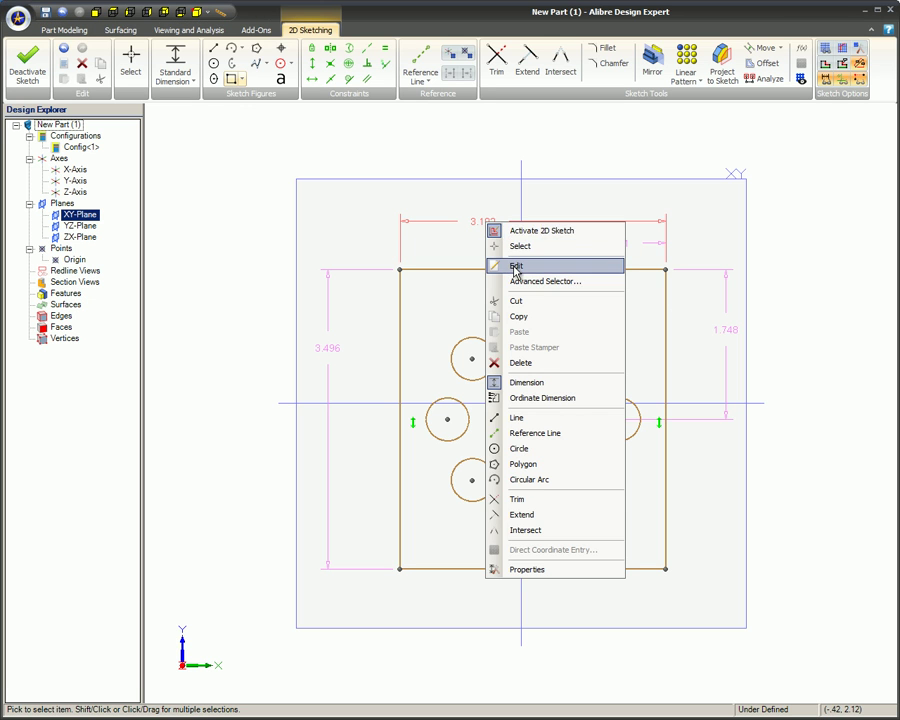
{"action": "left_click", "coordinate": [515, 267]}
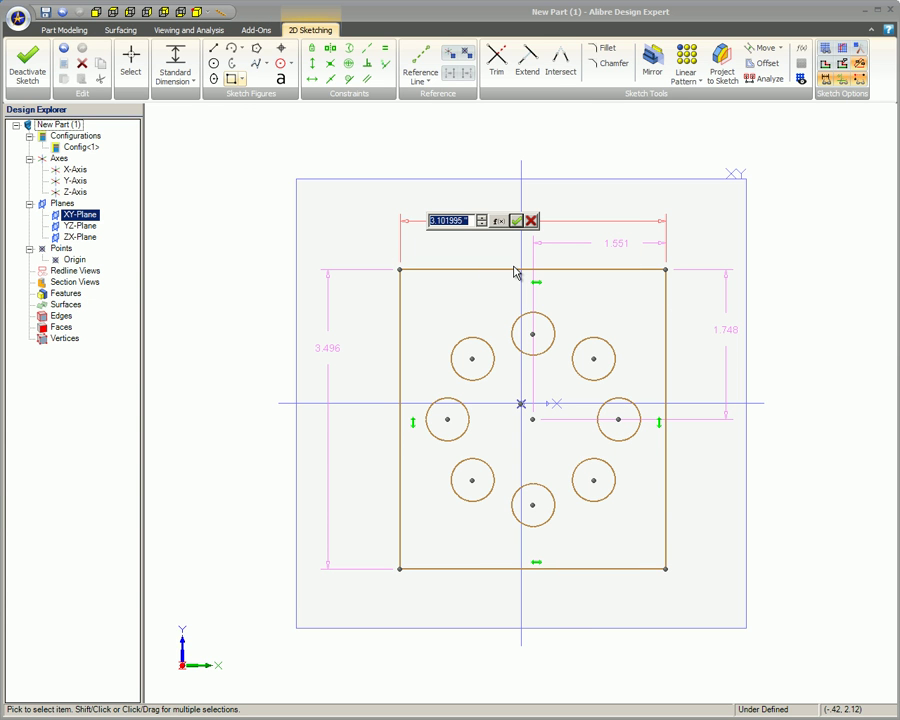
{"action": "type", "text": "3"}
{"action": "key", "text": "Return"}
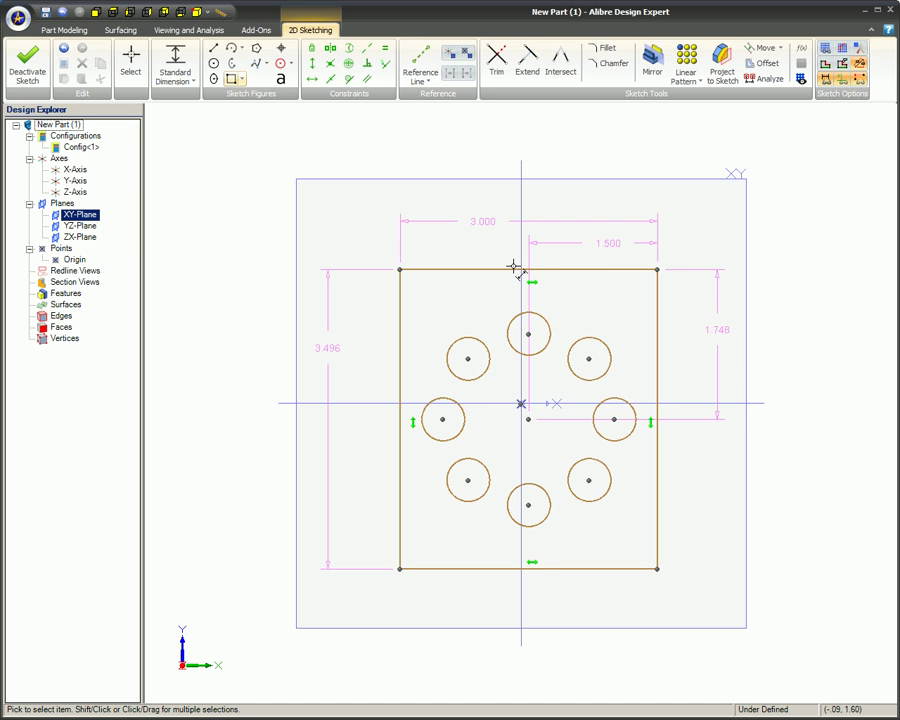
{"action": "right_click", "coordinate": [328, 350]}
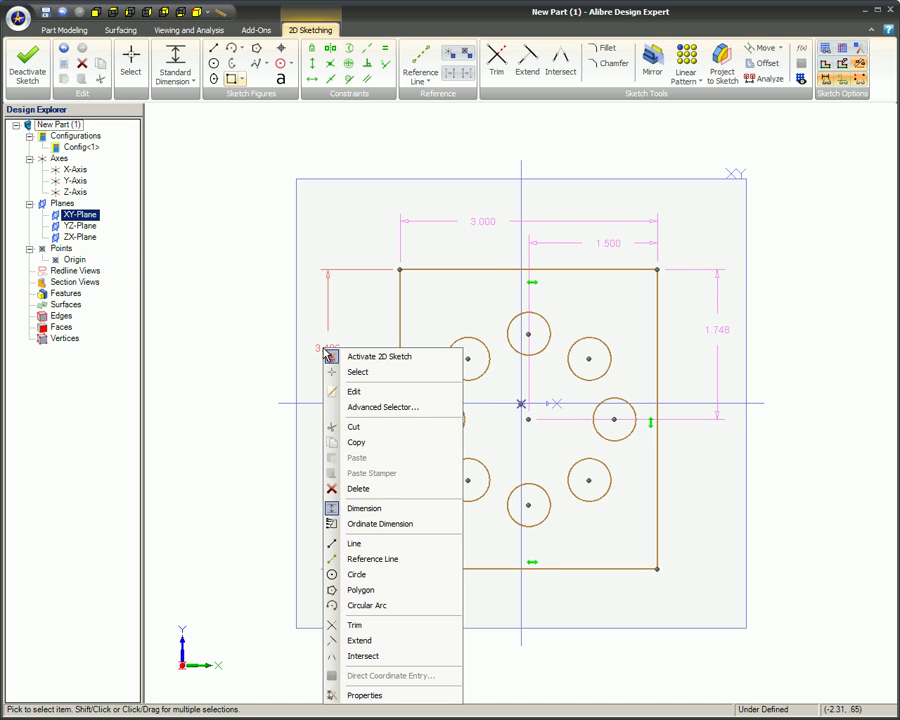
{"action": "left_click", "coordinate": [358, 391]}
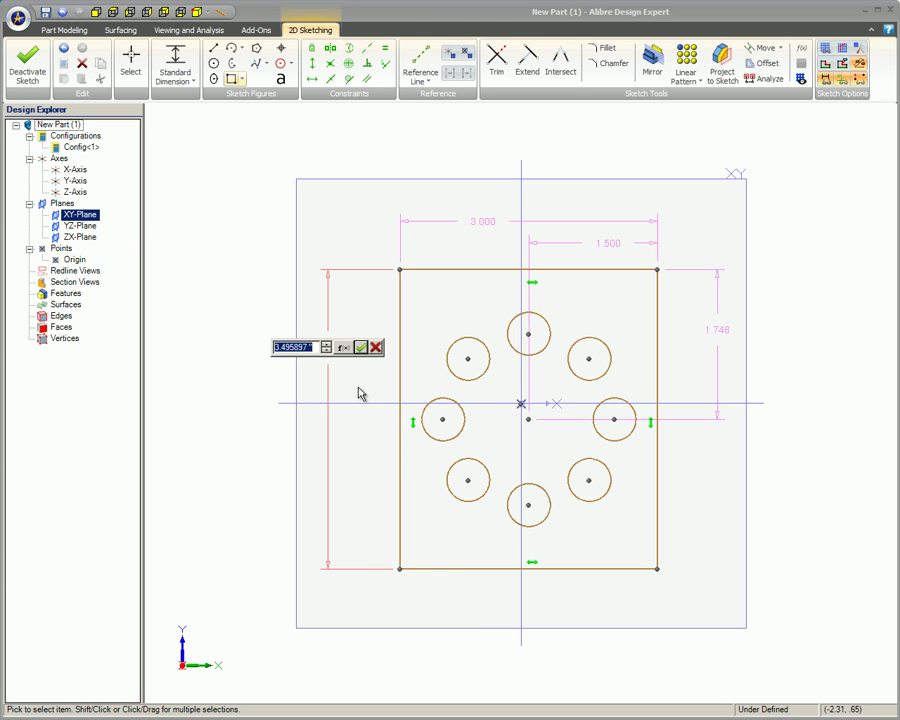
{"action": "type", "text": "4"}
{"action": "key", "text": "Return"}
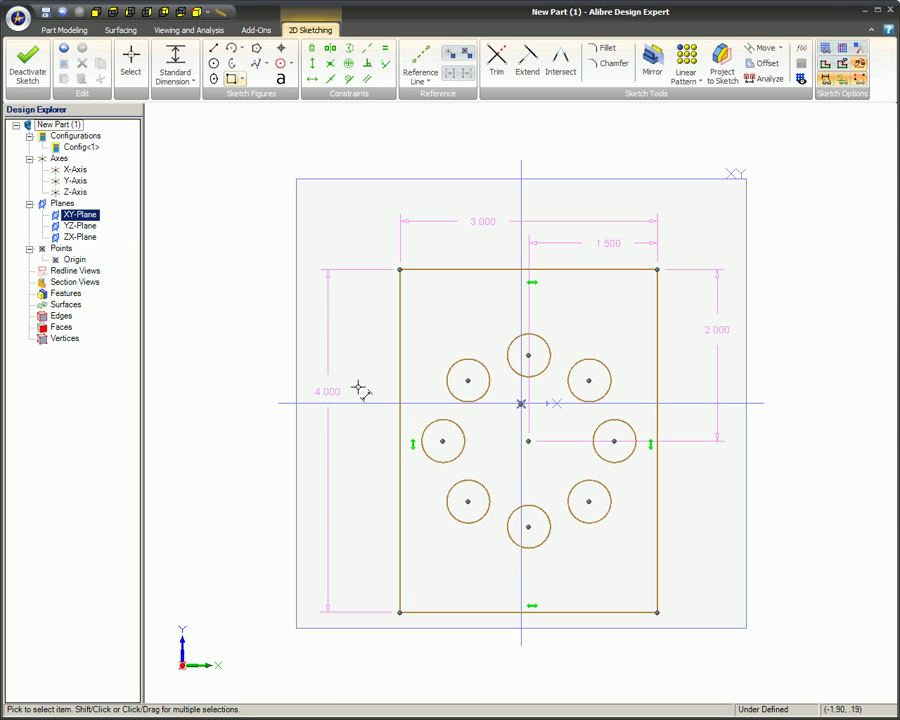
Step: Extrude the rectangle with its circular hole pattern as a boss to a depth of 2 inches
{"action": "left_click", "coordinate": [64, 30]}
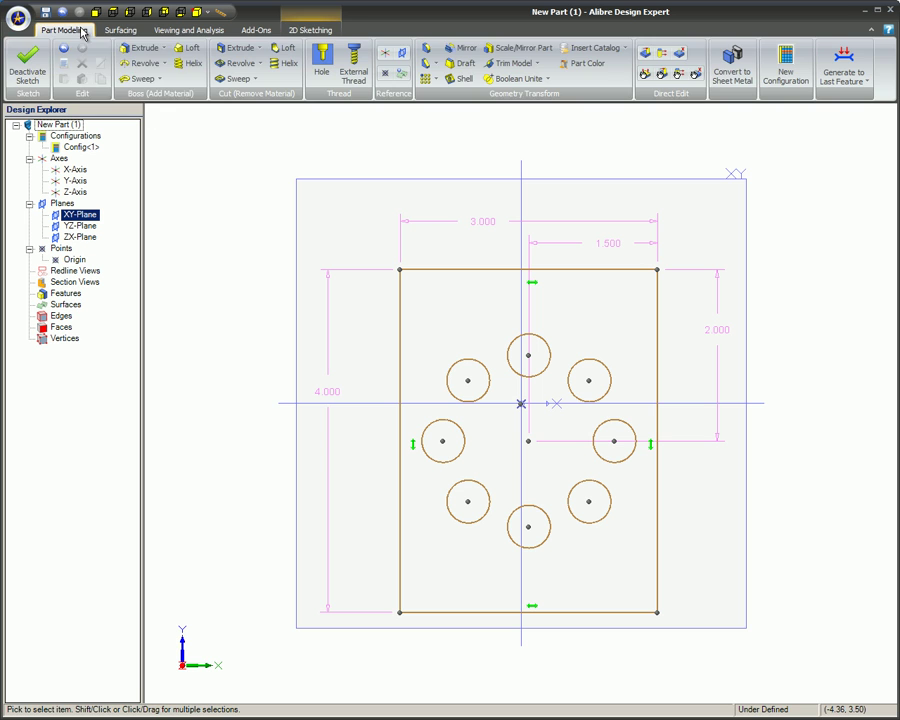
{"action": "left_click", "coordinate": [126, 48]}
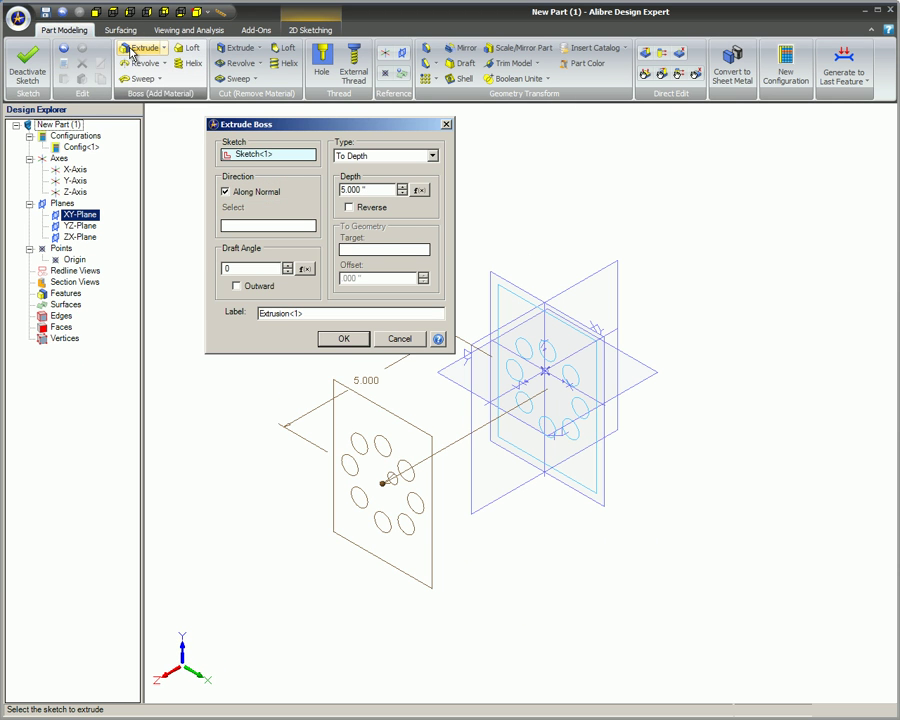
{"action": "left_click", "coordinate": [365, 189]}
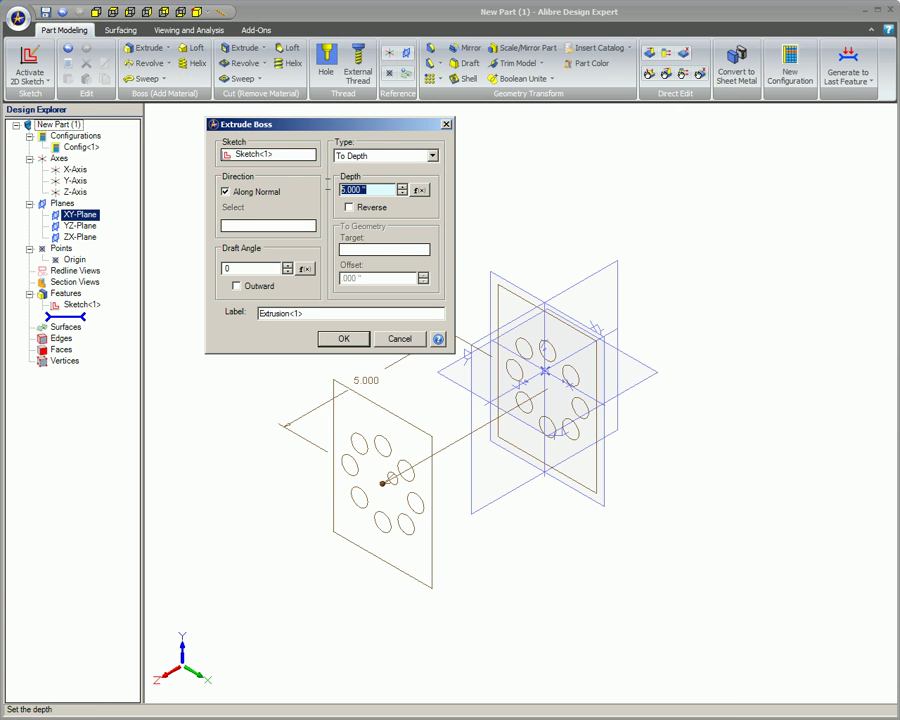
{"action": "type", "text": "2"}
{"action": "key", "text": "Return"}
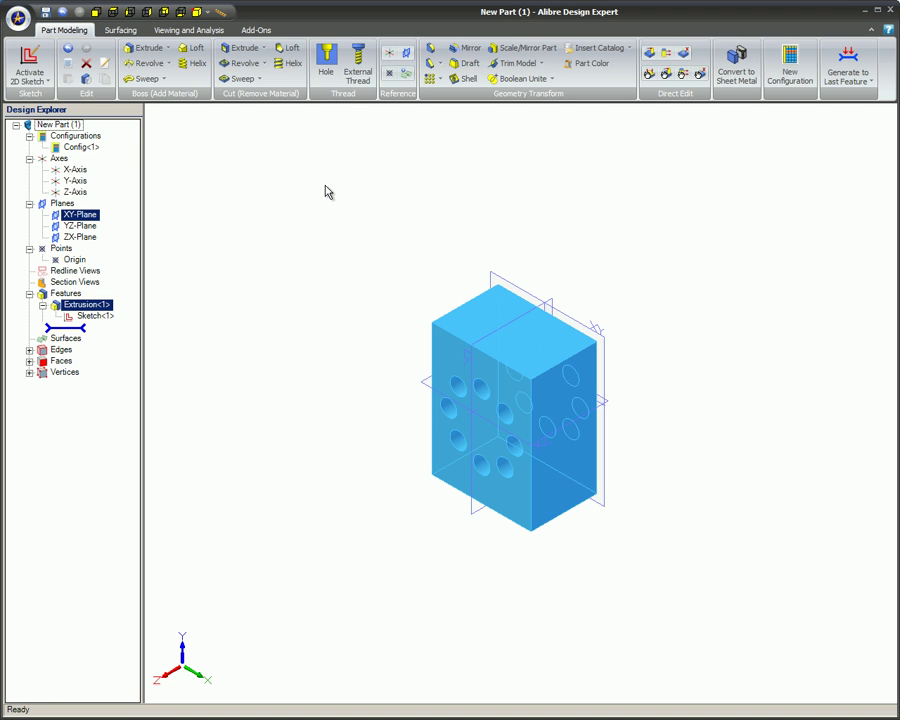
{"action": "left_click", "coordinate": [373, 395]}
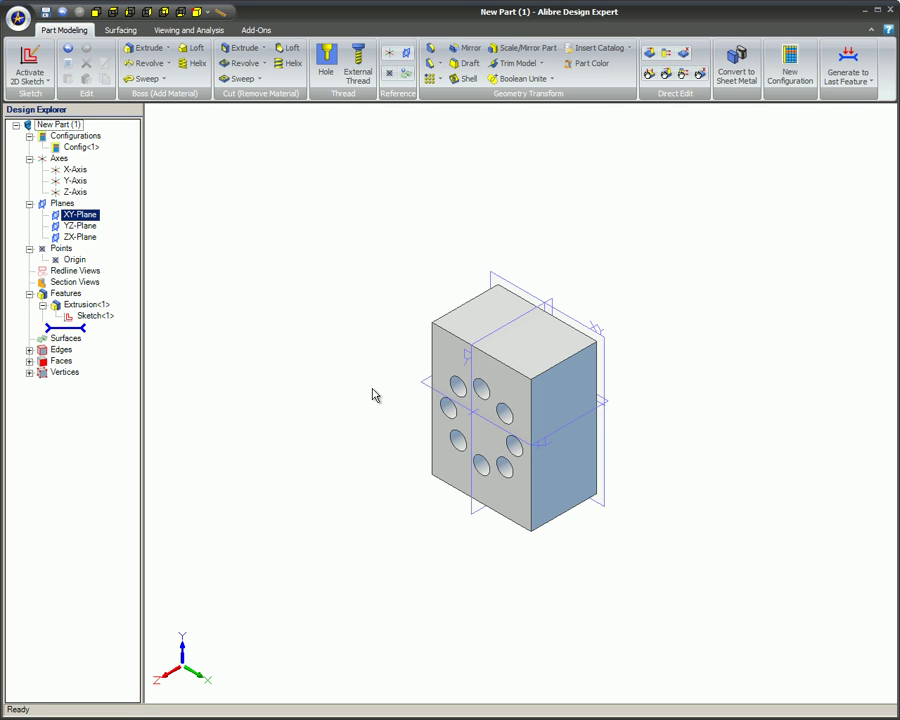
{"action": "middle_click_drag", "start_coordinate": [375, 395], "coordinate": [399, 380]}
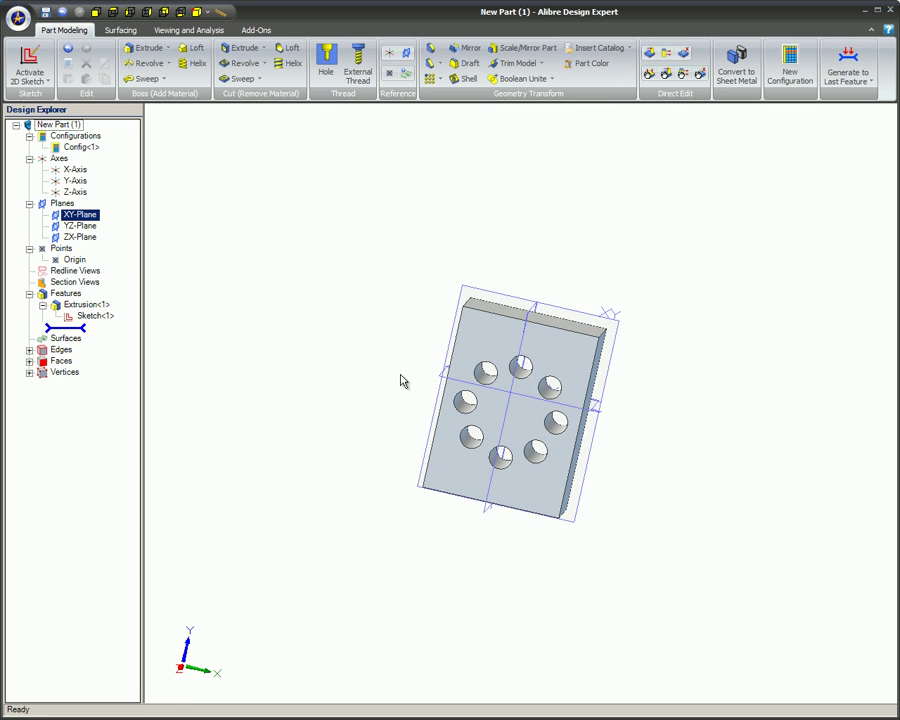